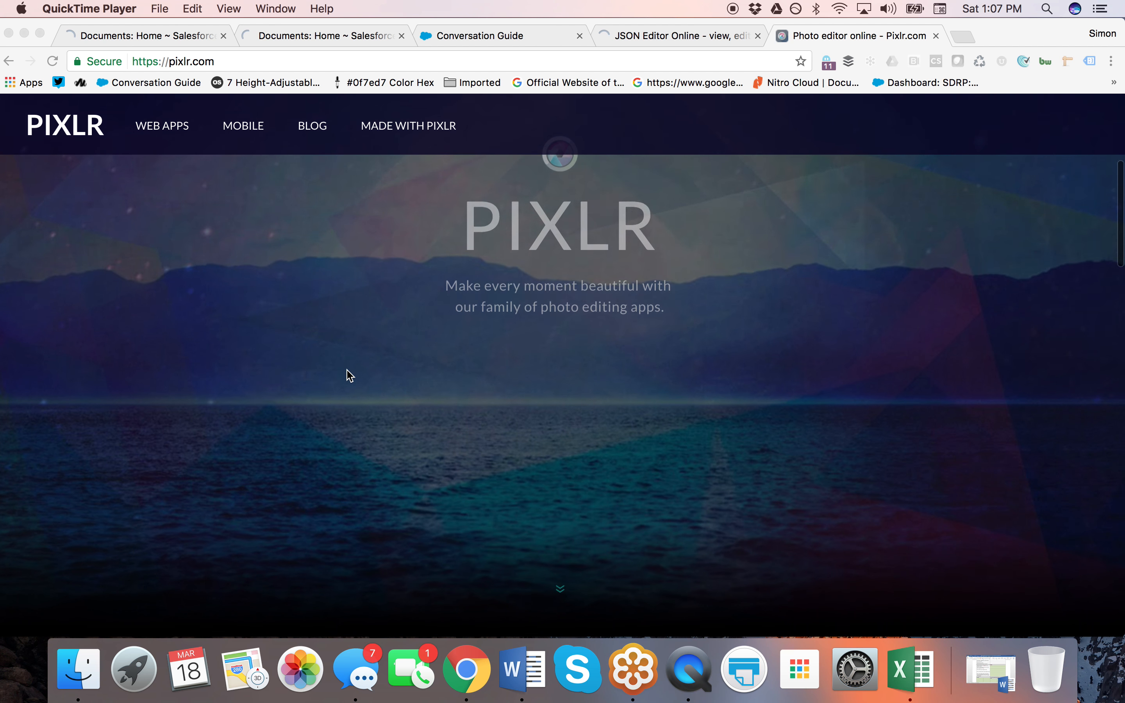
scroll(349, 375, down, 2)
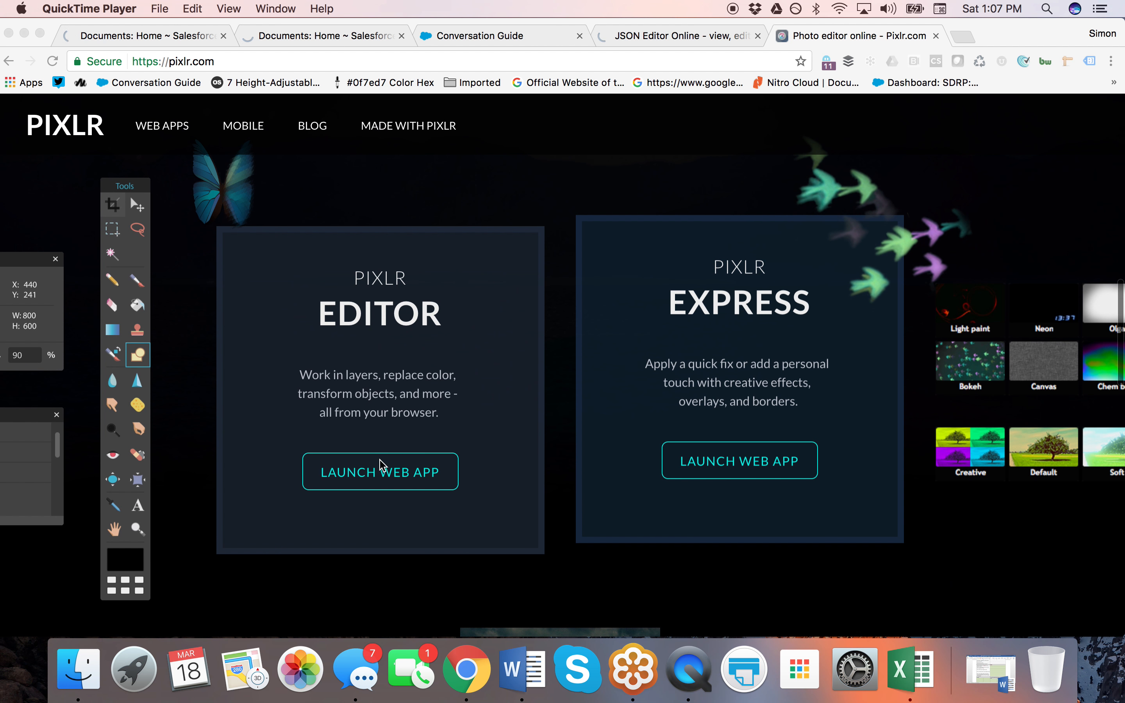
Scroll the pixlr.com homepage down to Pixlr Editor and launch its web app.
click(384, 492)
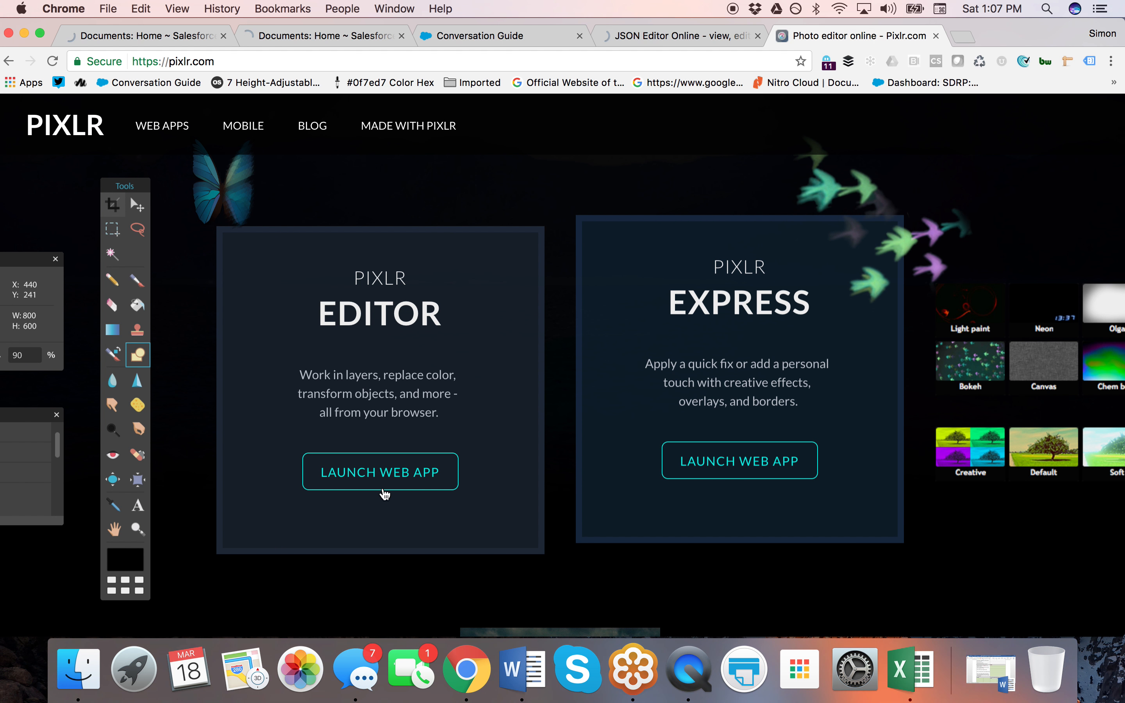
click(384, 481)
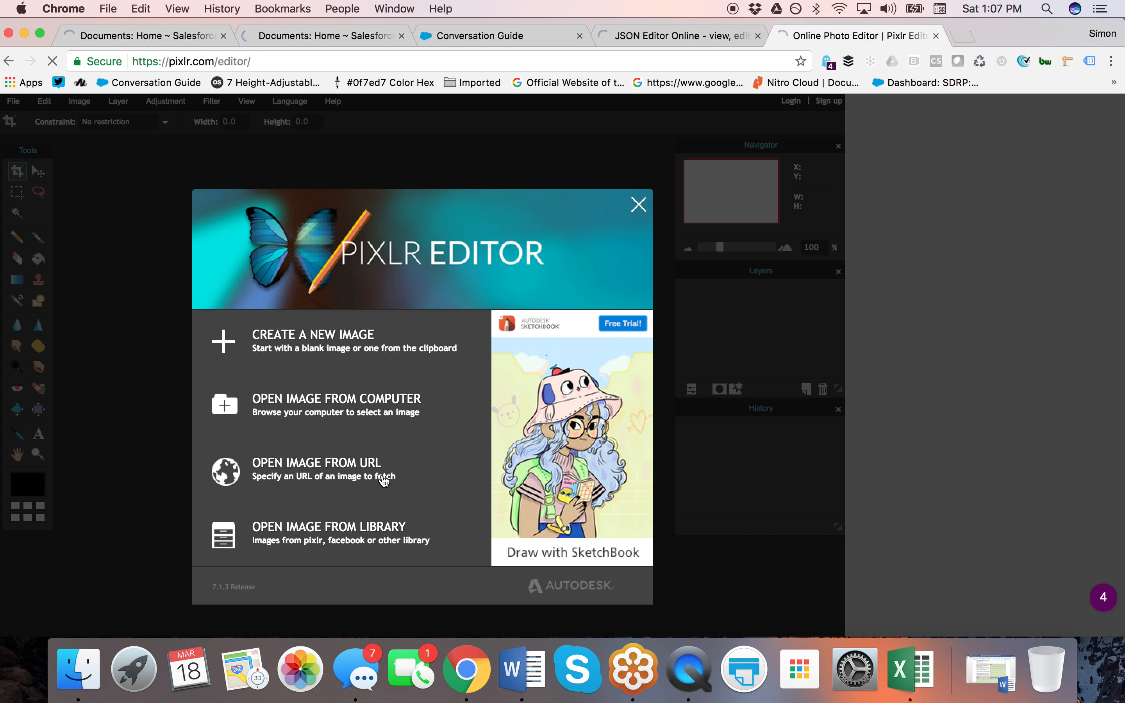
Open Logo-4.png from the computer's Logo-Files folder in the editor.
click(342, 425)
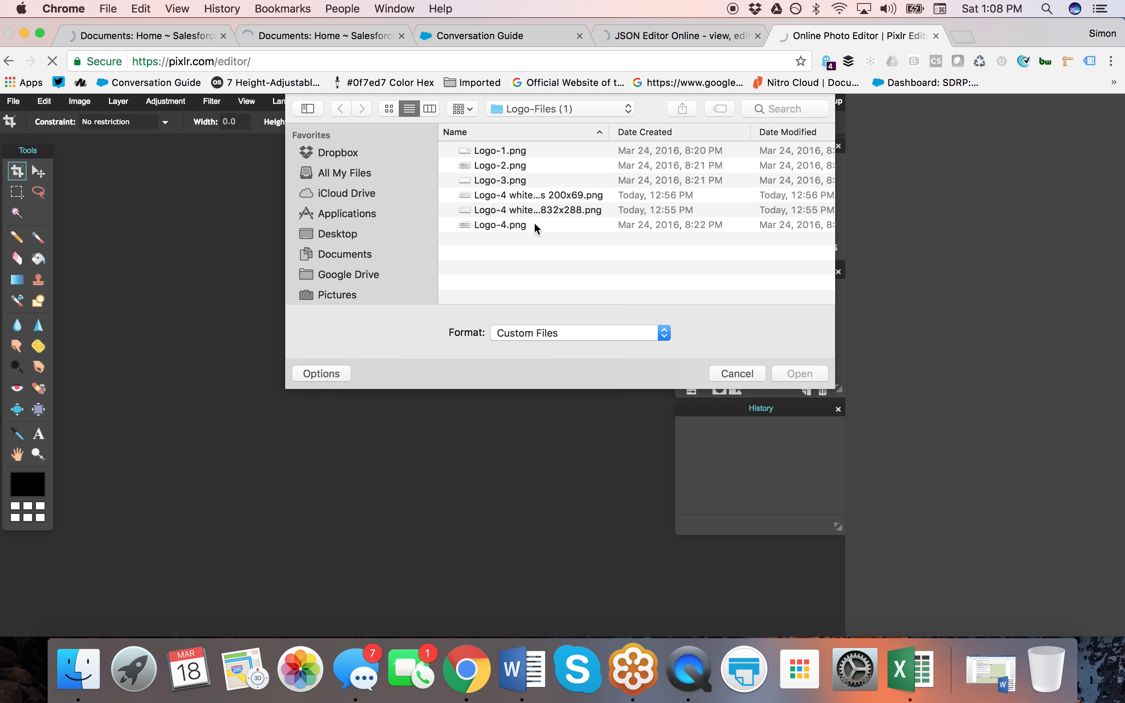
click(496, 226)
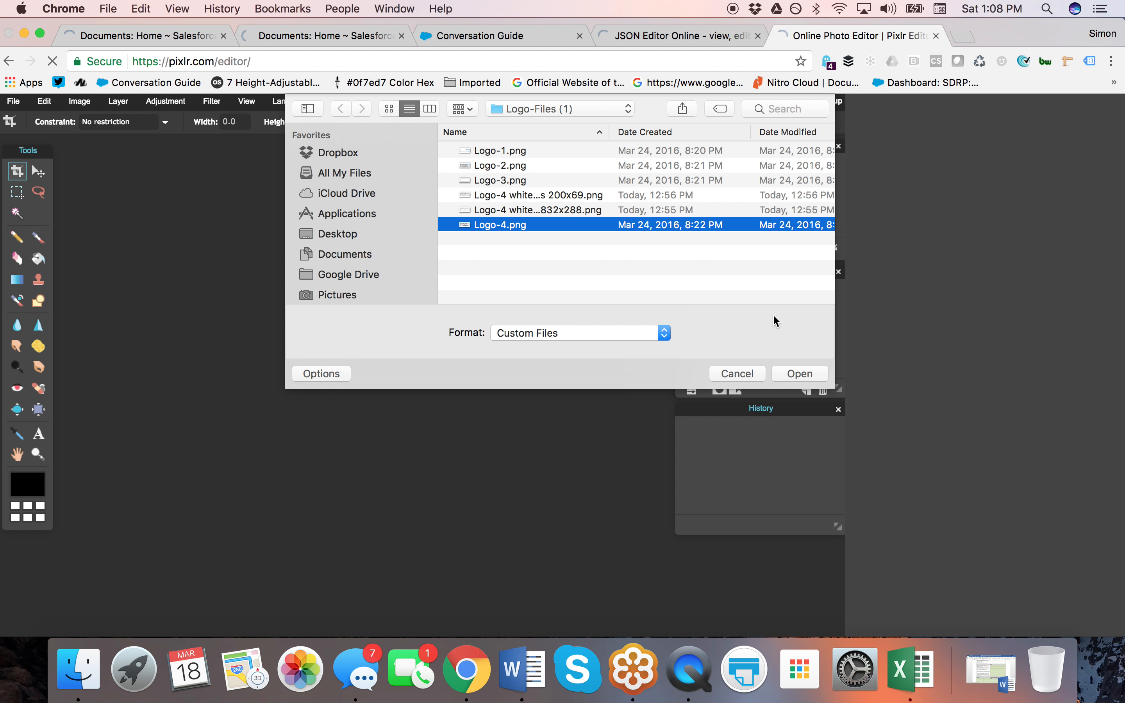
click(807, 379)
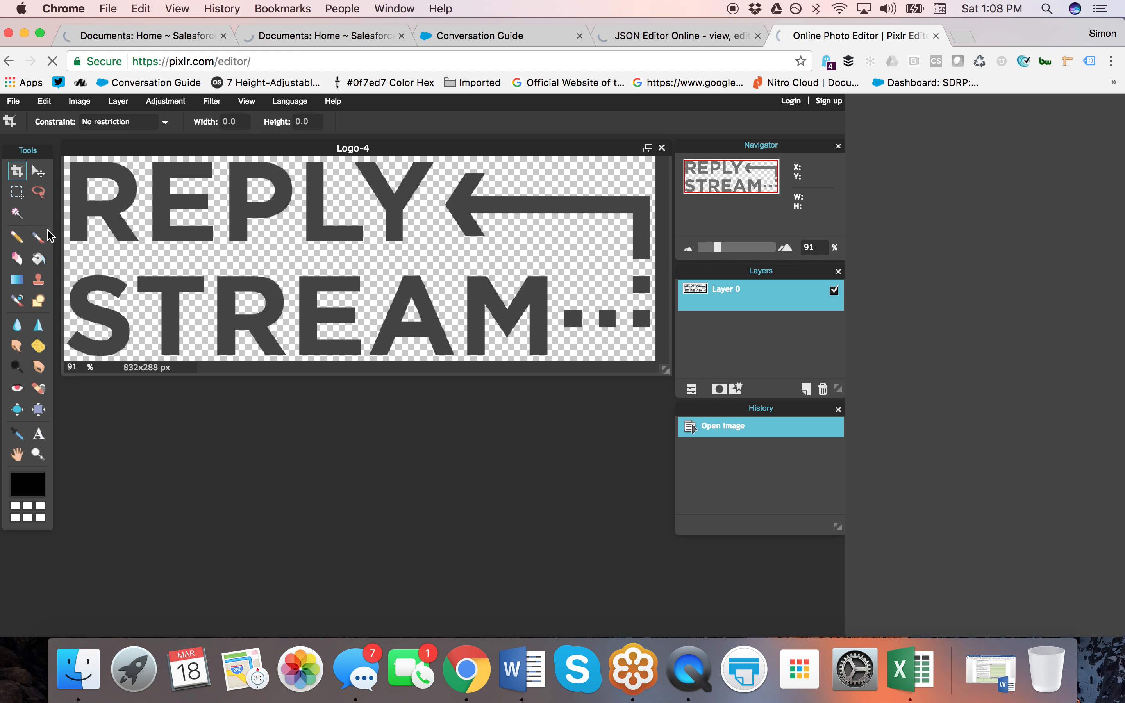
With the Magic Wand and Contiguous off, select every REPLY STREAM letter at once.
click(18, 215)
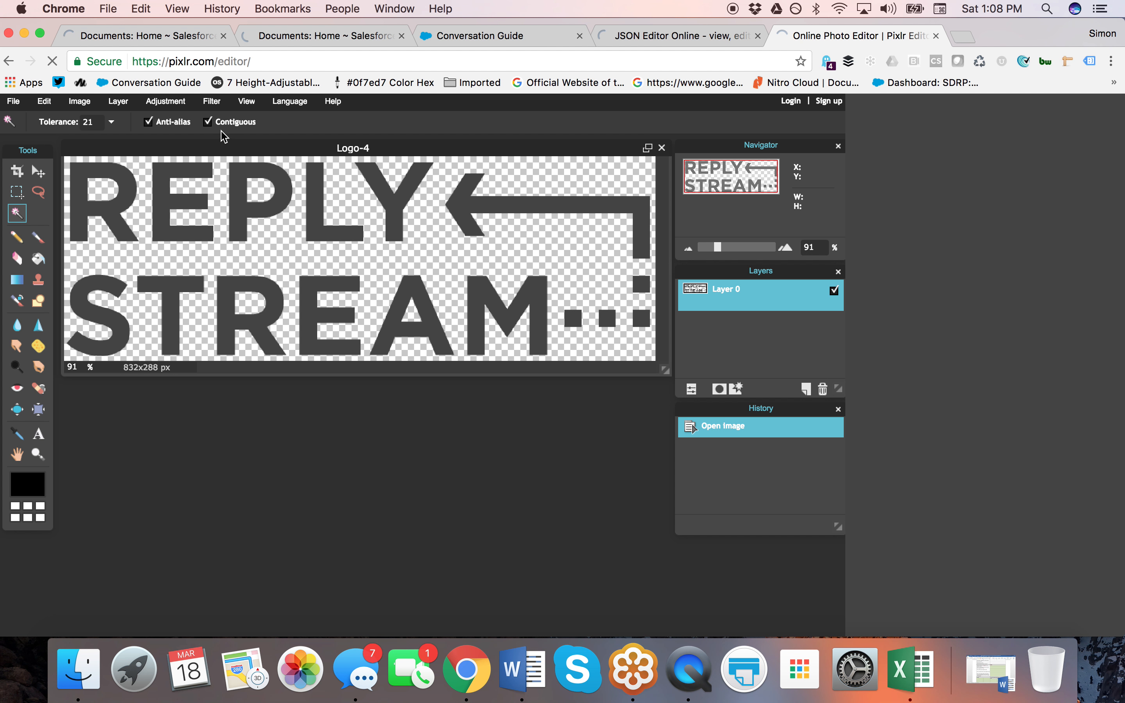
click(210, 124)
click(106, 174)
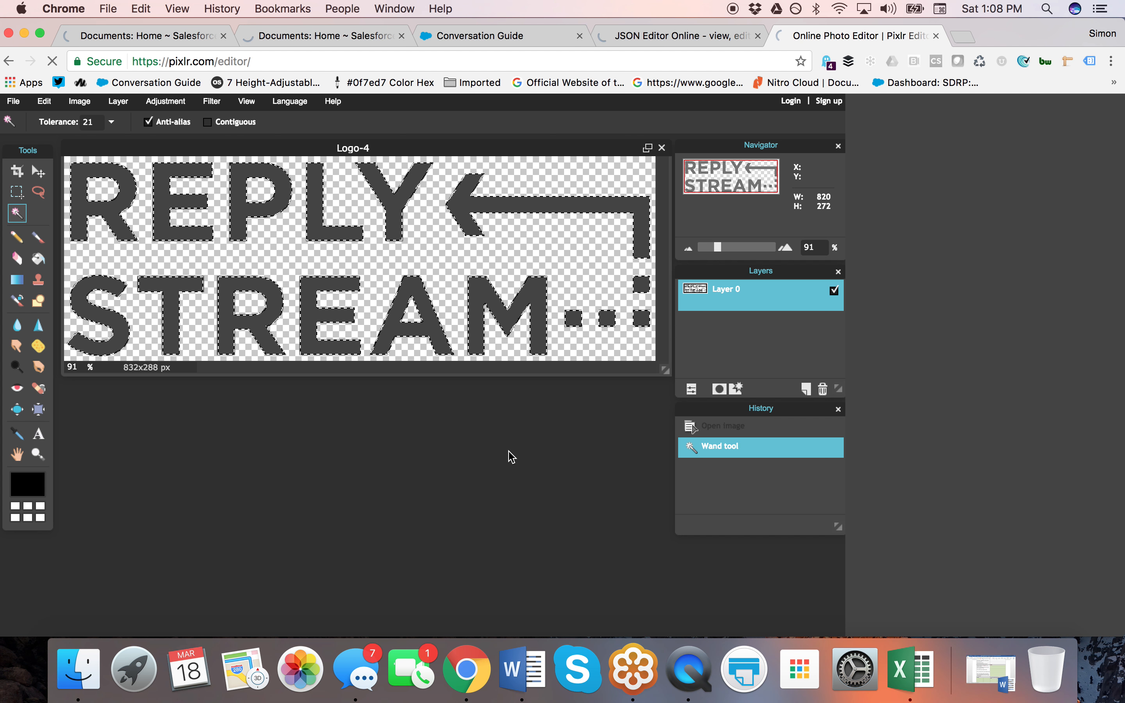
click(45, 104)
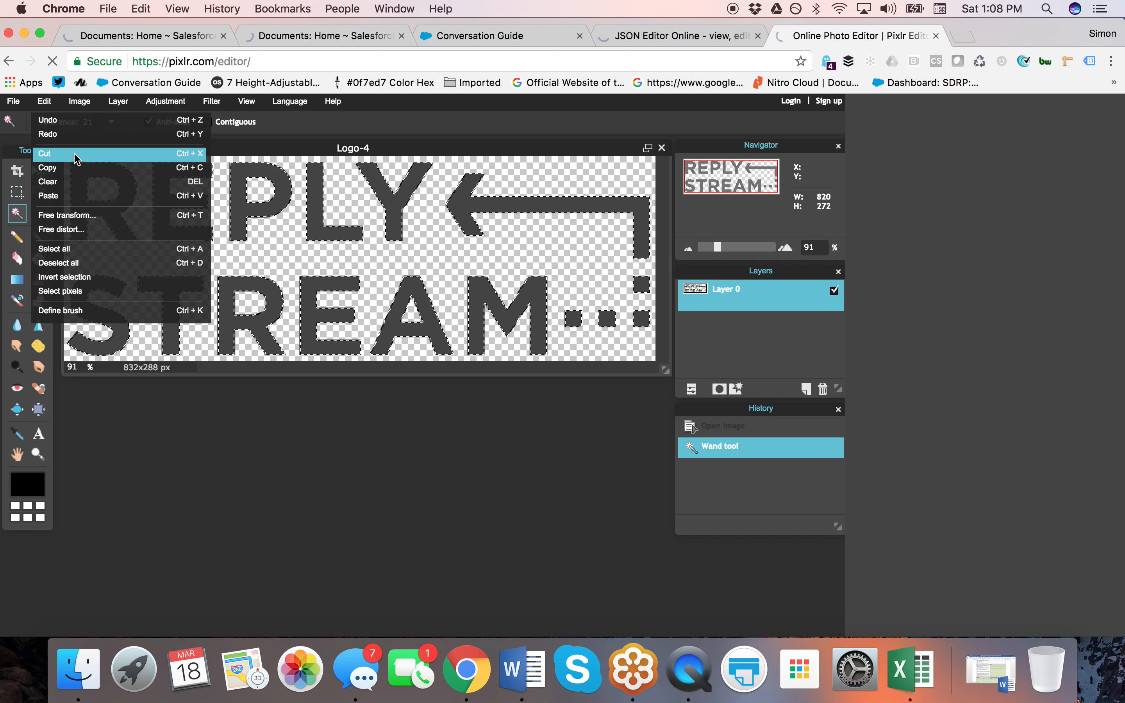
click(74, 173)
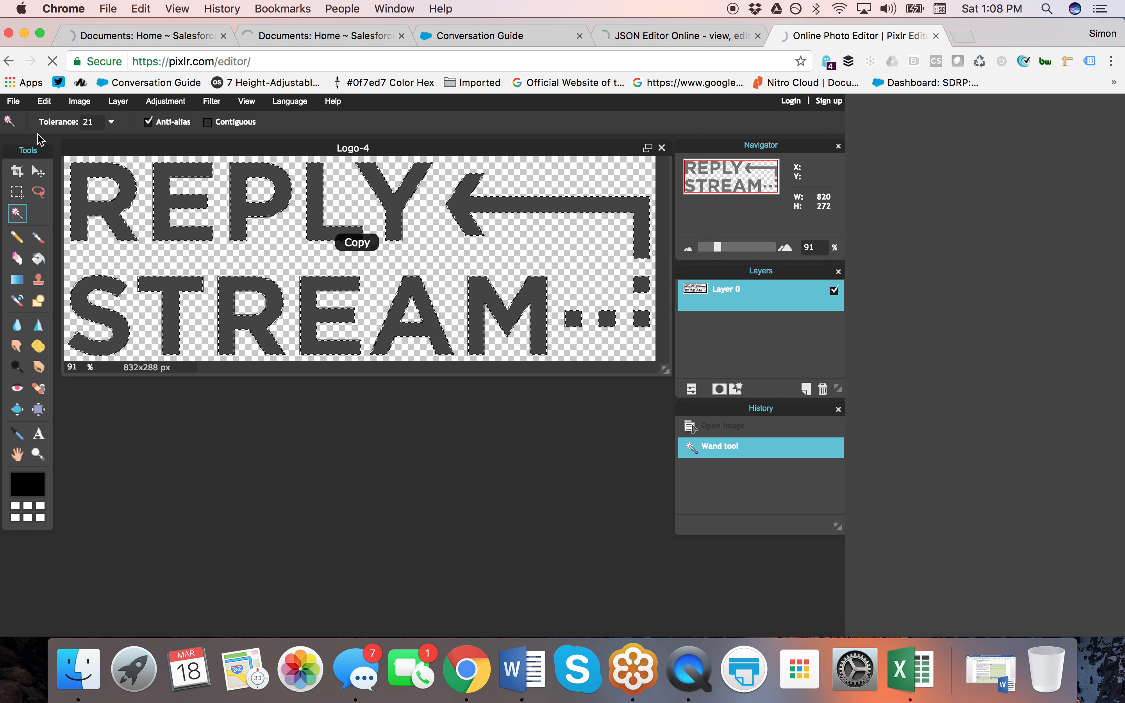
click(14, 101)
click(44, 101)
click(14, 100)
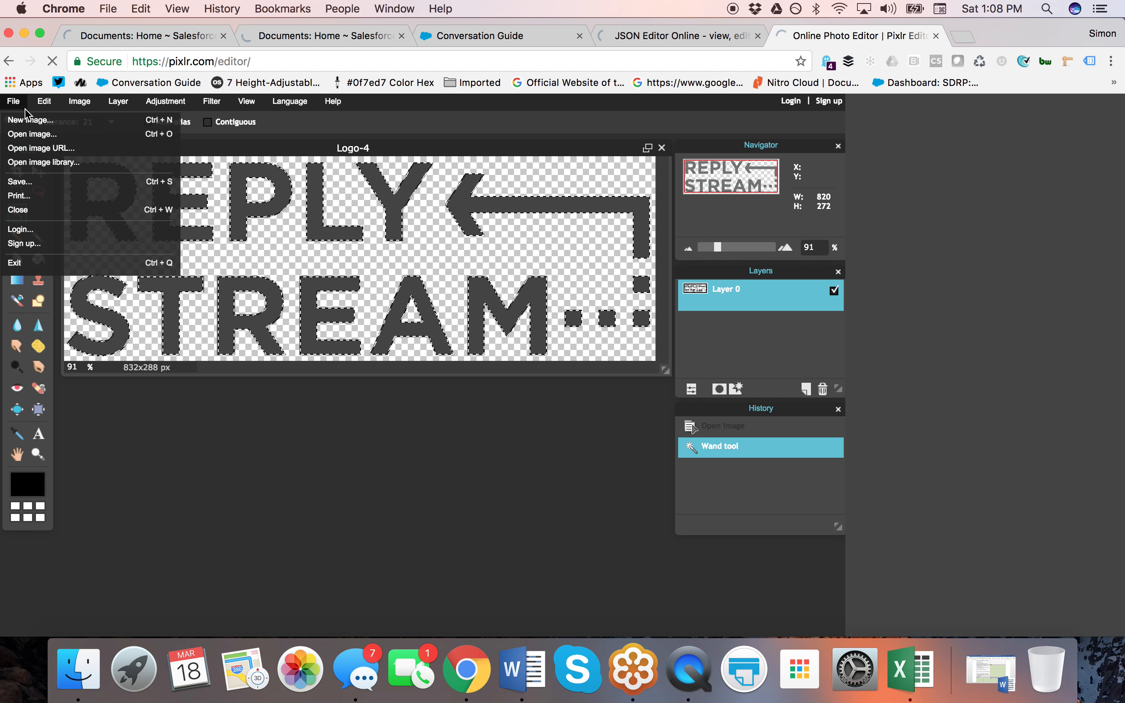
click(125, 120)
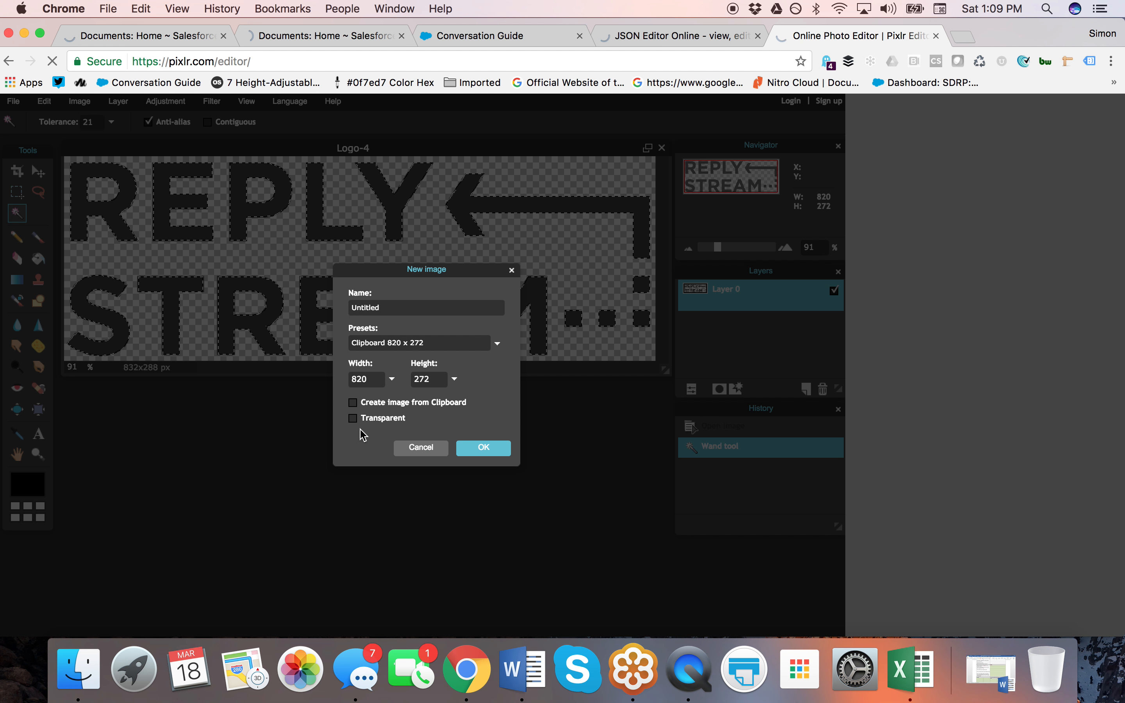
click(354, 418)
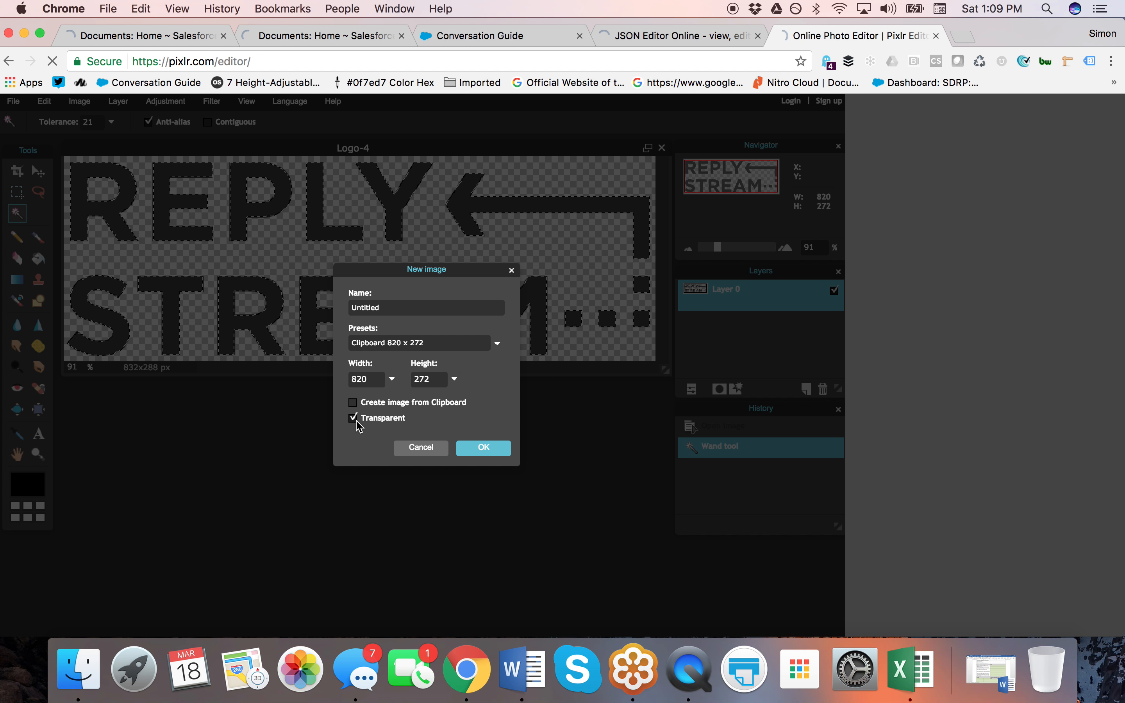
click(354, 403)
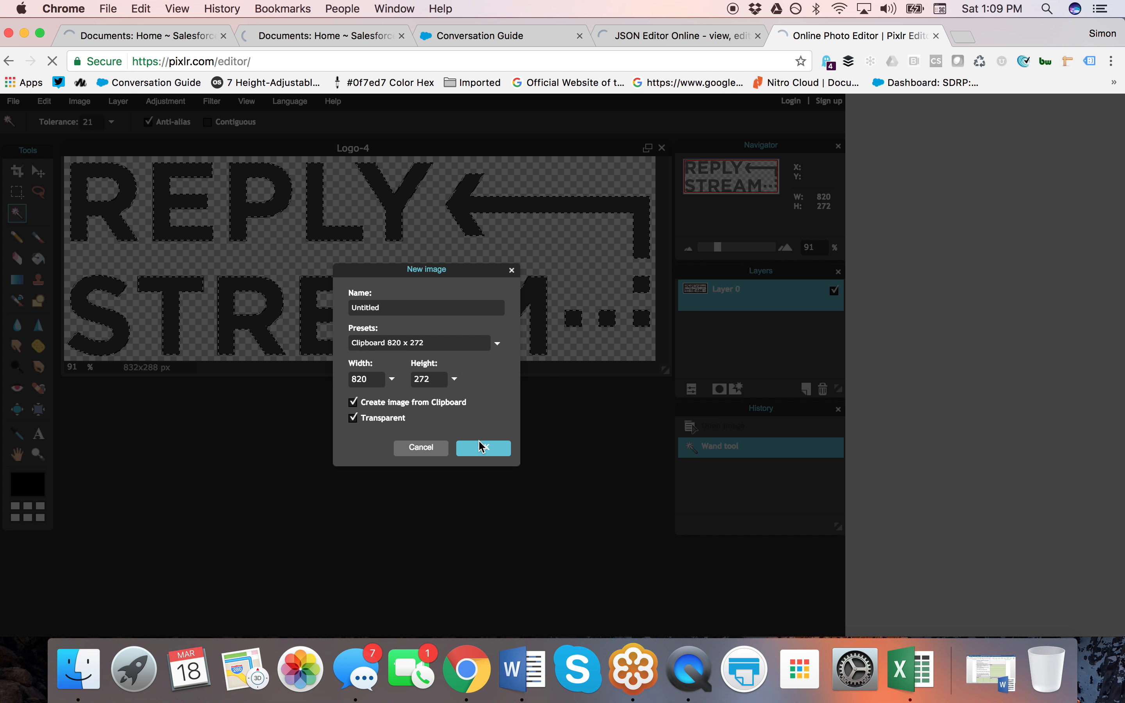
click(484, 450)
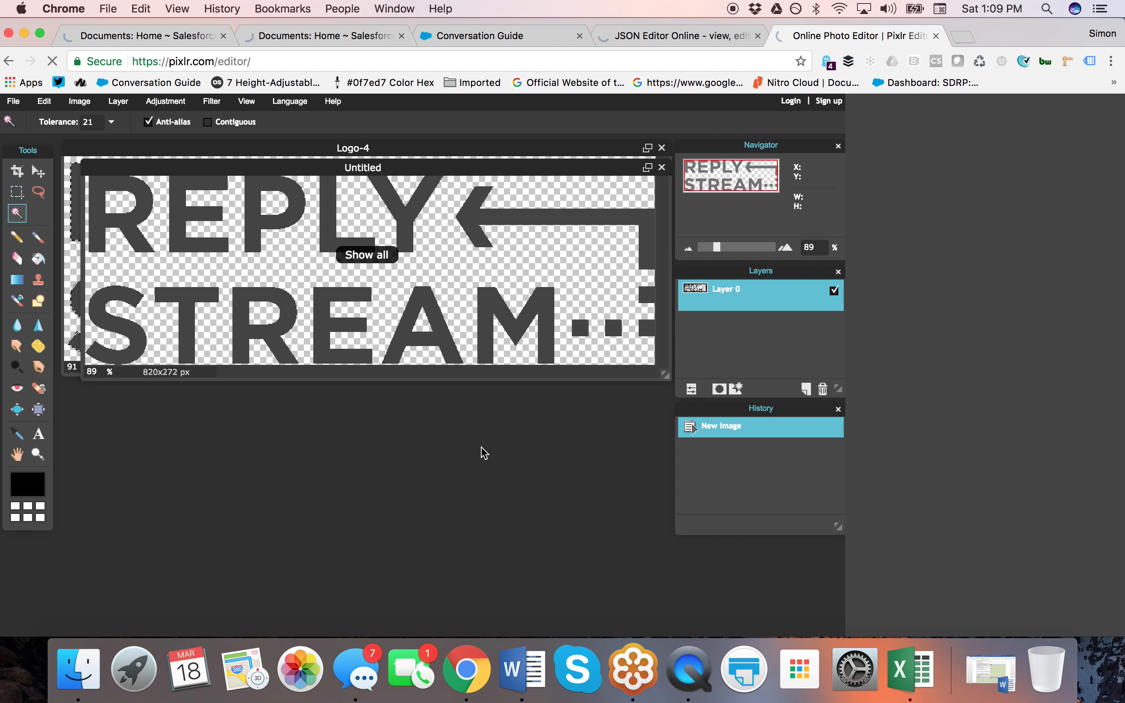
drag(432, 167, 417, 305)
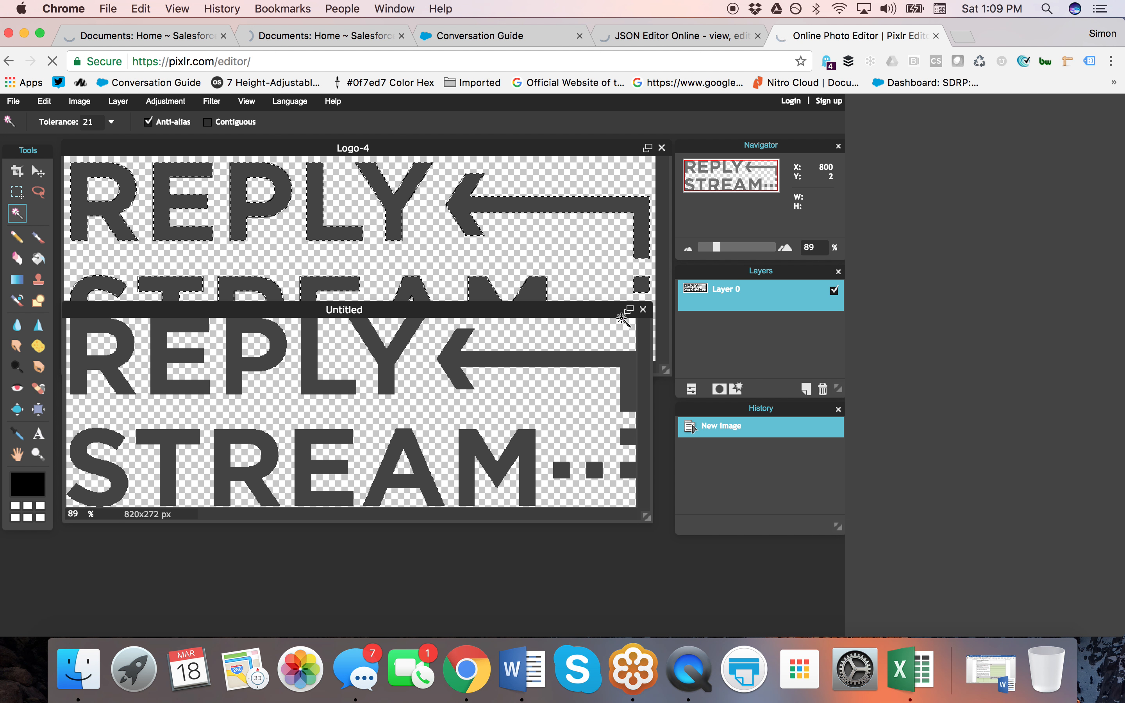
click(644, 311)
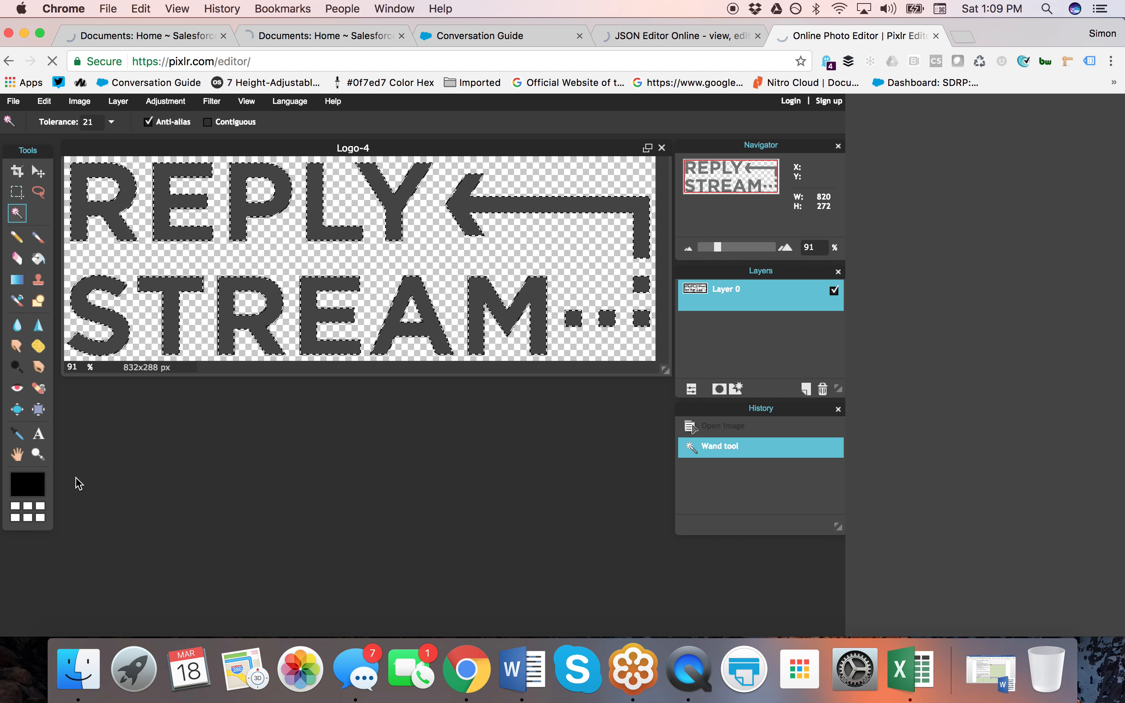
Set the foreground colour to white (hex ffffff) in the Color selector.
click(27, 486)
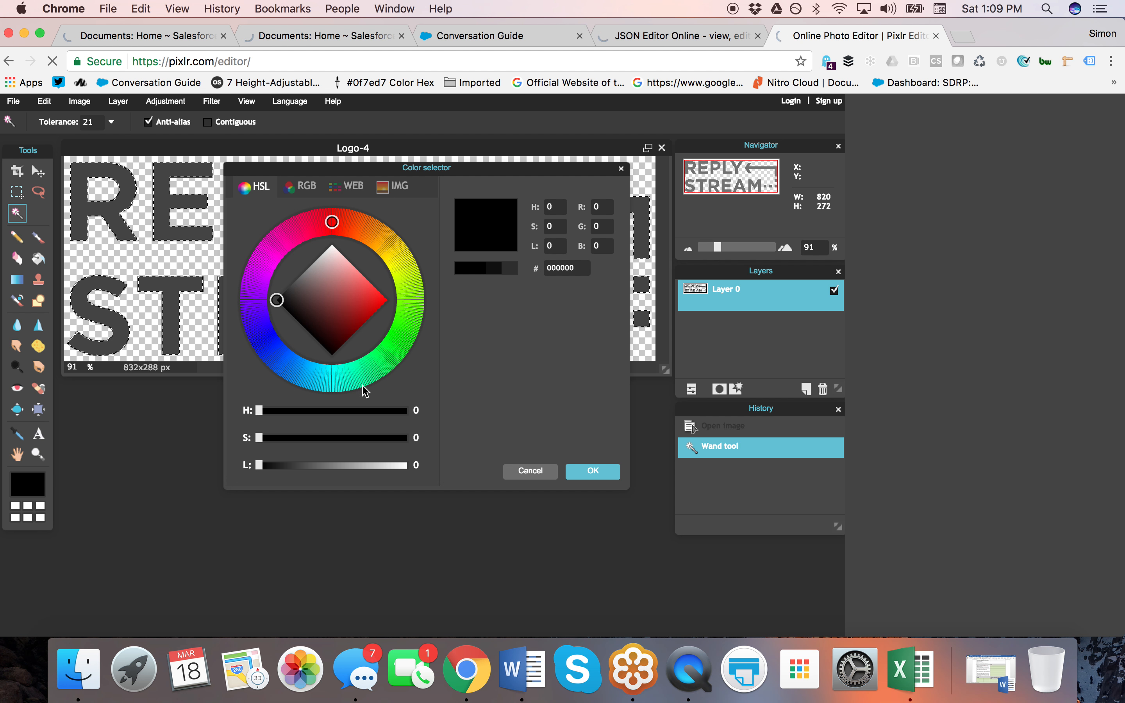
mouse_move(333, 222)
mouse_down()
mouse_move(409, 259)
mouse_move(407, 279)
mouse_up()
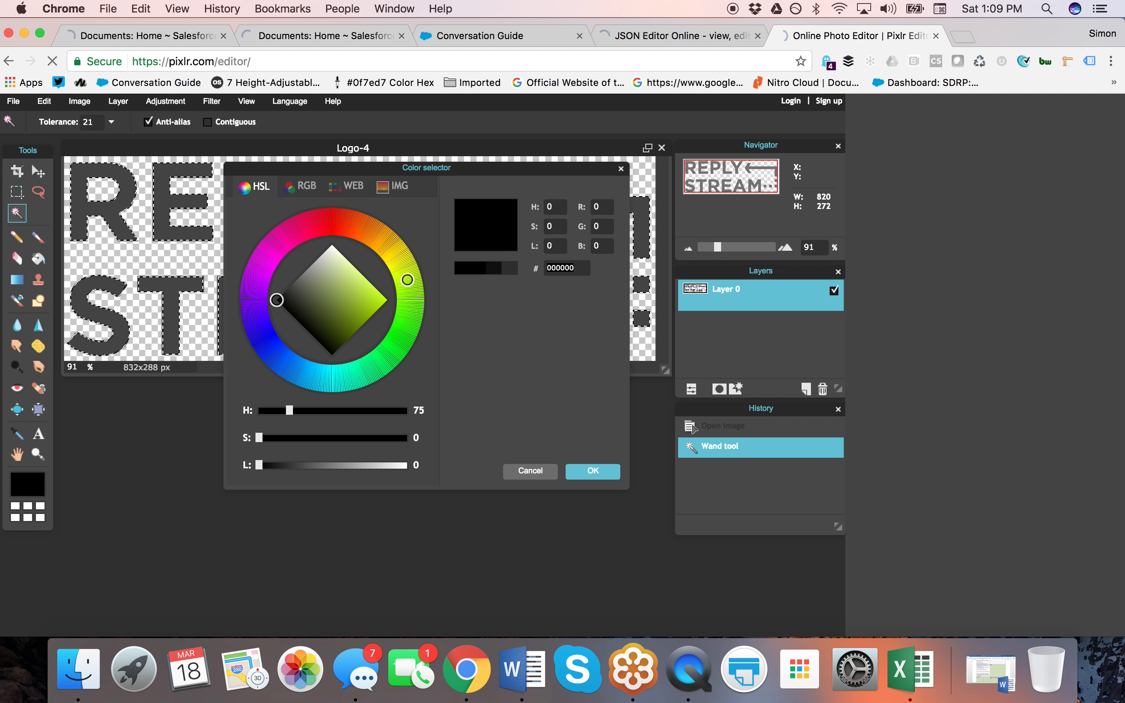
text(ffffff)
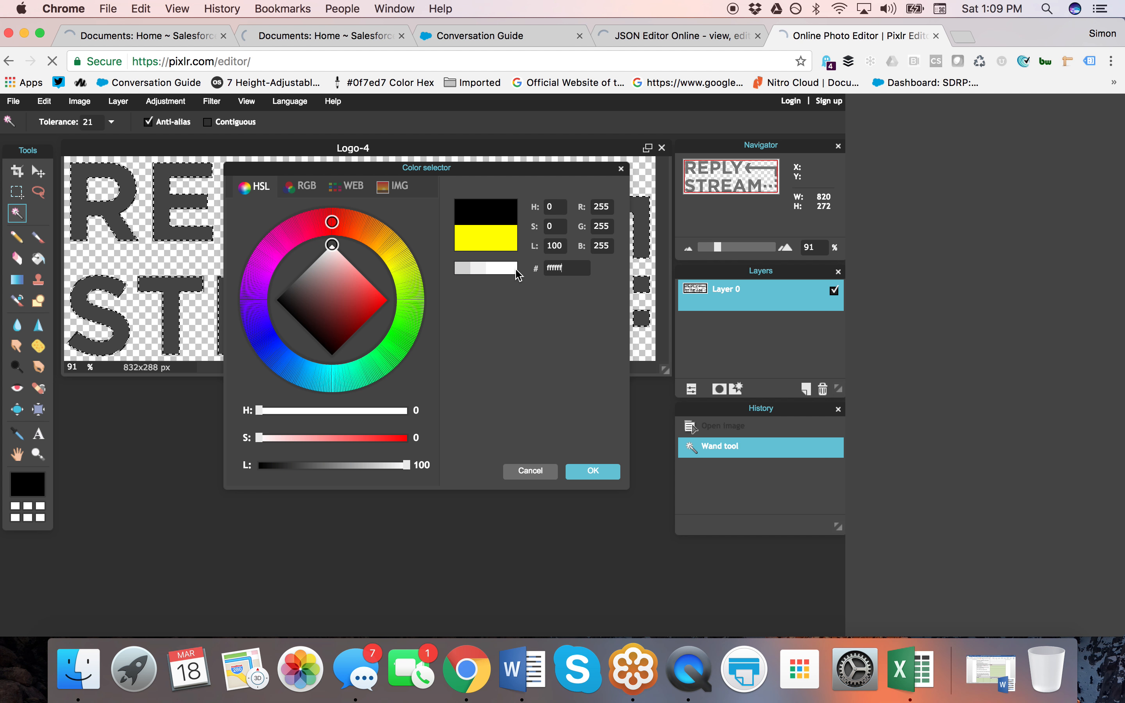
click(593, 471)
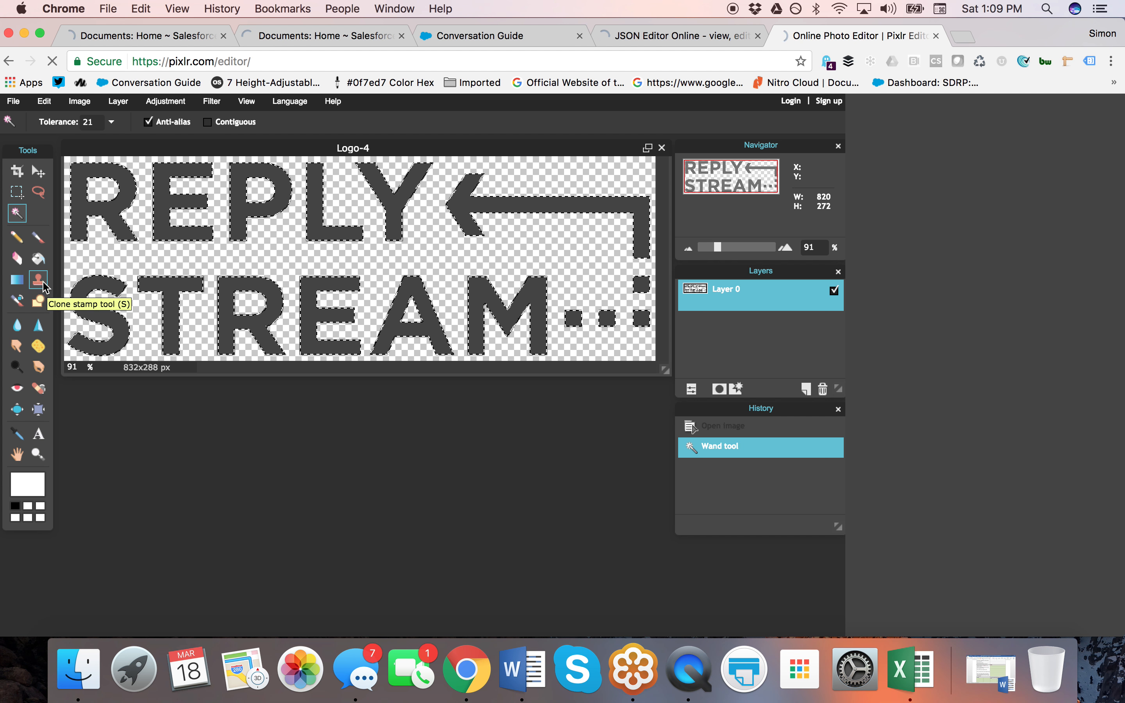
click(39, 259)
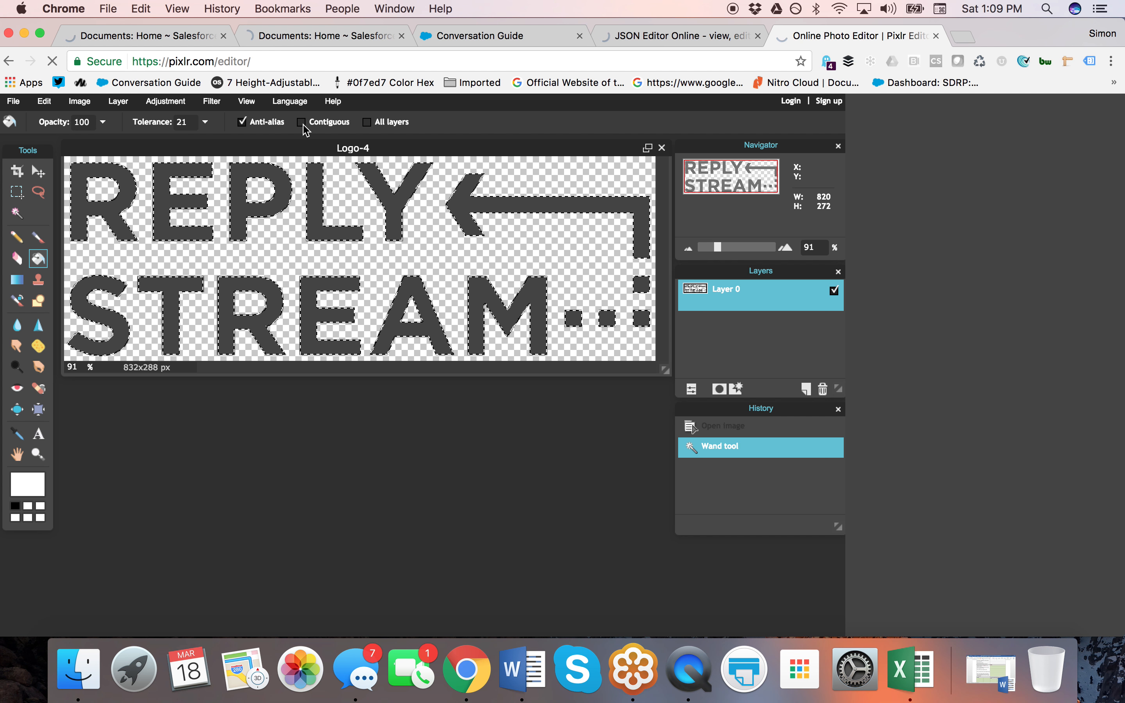
Fill the selected REPLY STREAM letters white with the paint bucket.
click(74, 168)
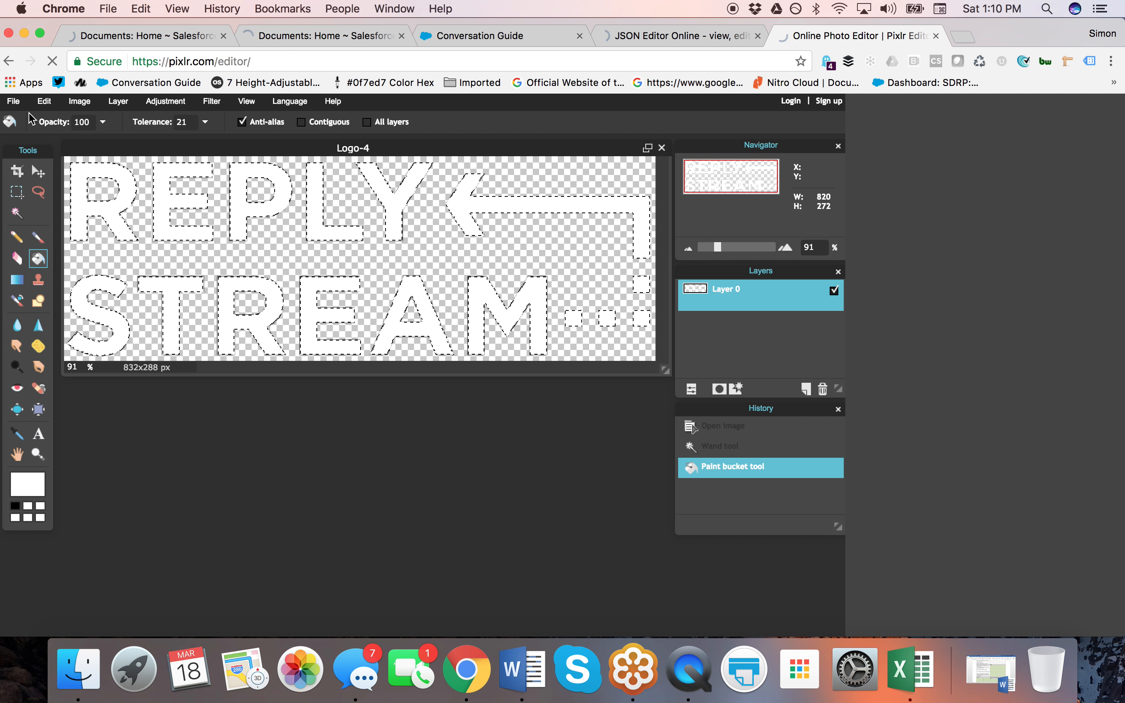
click(12, 102)
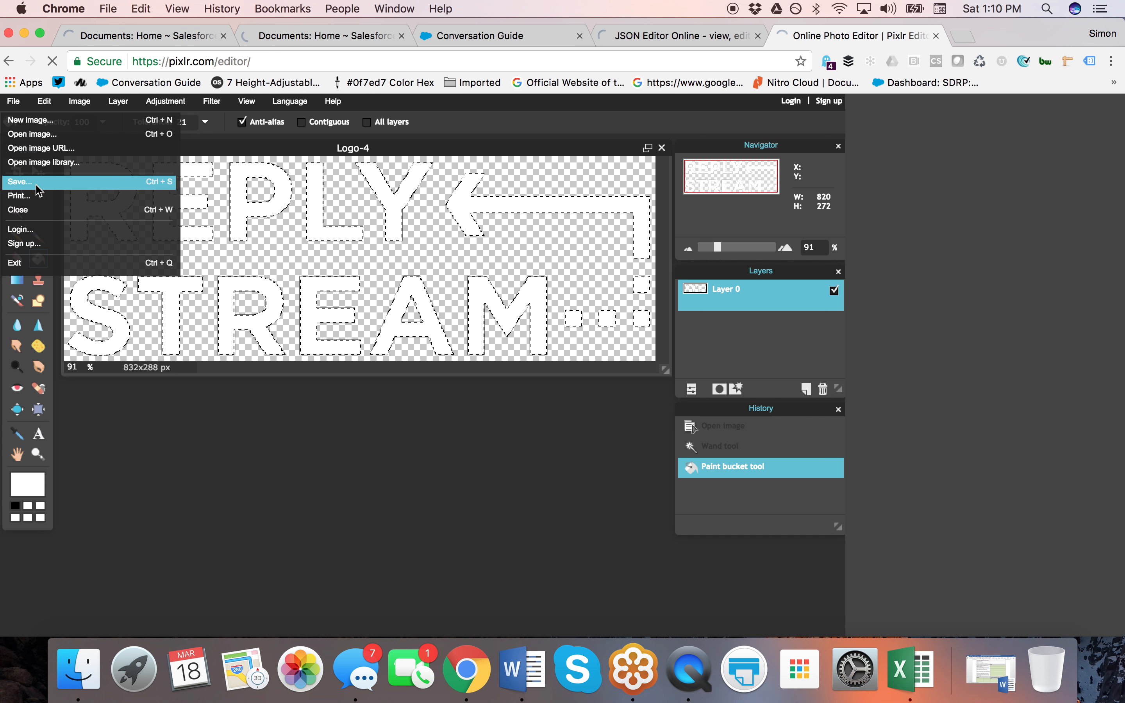
Save the image as the transparent PNG 'Logo-4 trans white 832x288'.
click(44, 192)
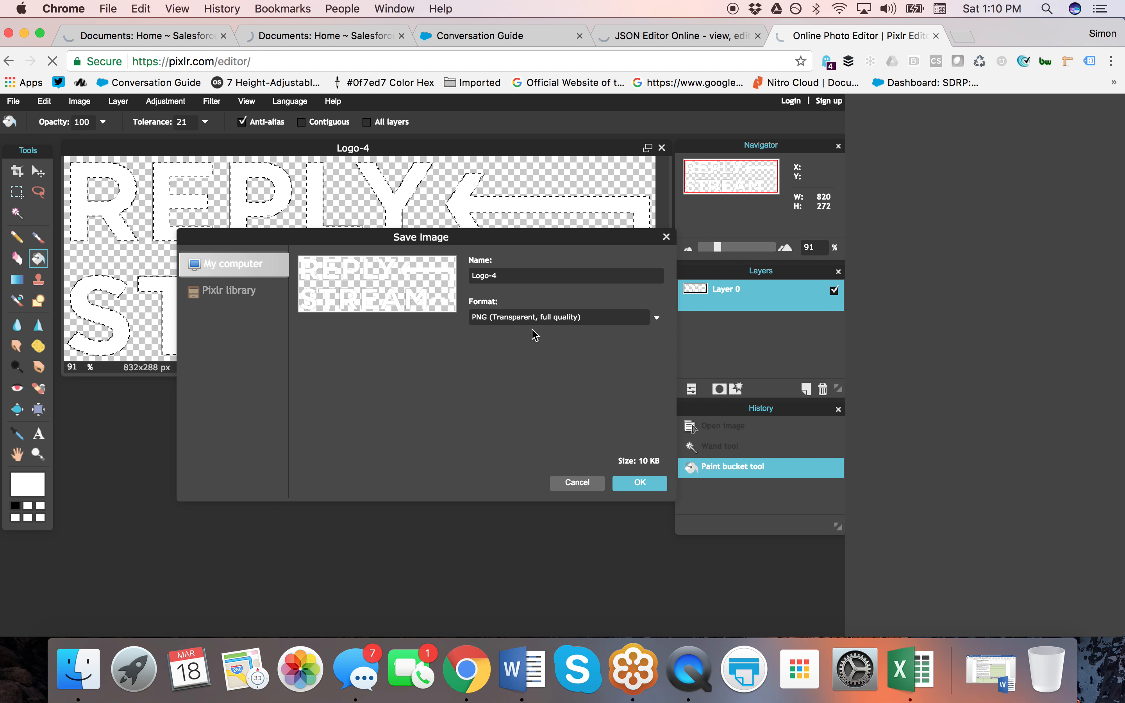
text(trans white 832x288)
click(643, 488)
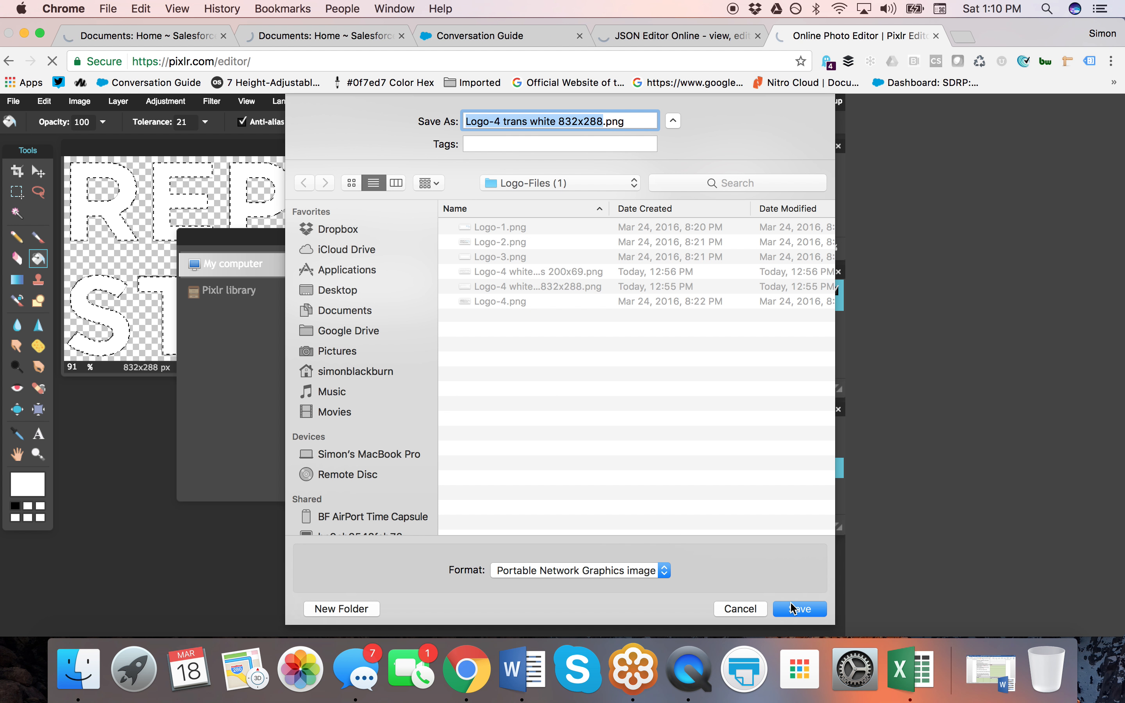
click(793, 609)
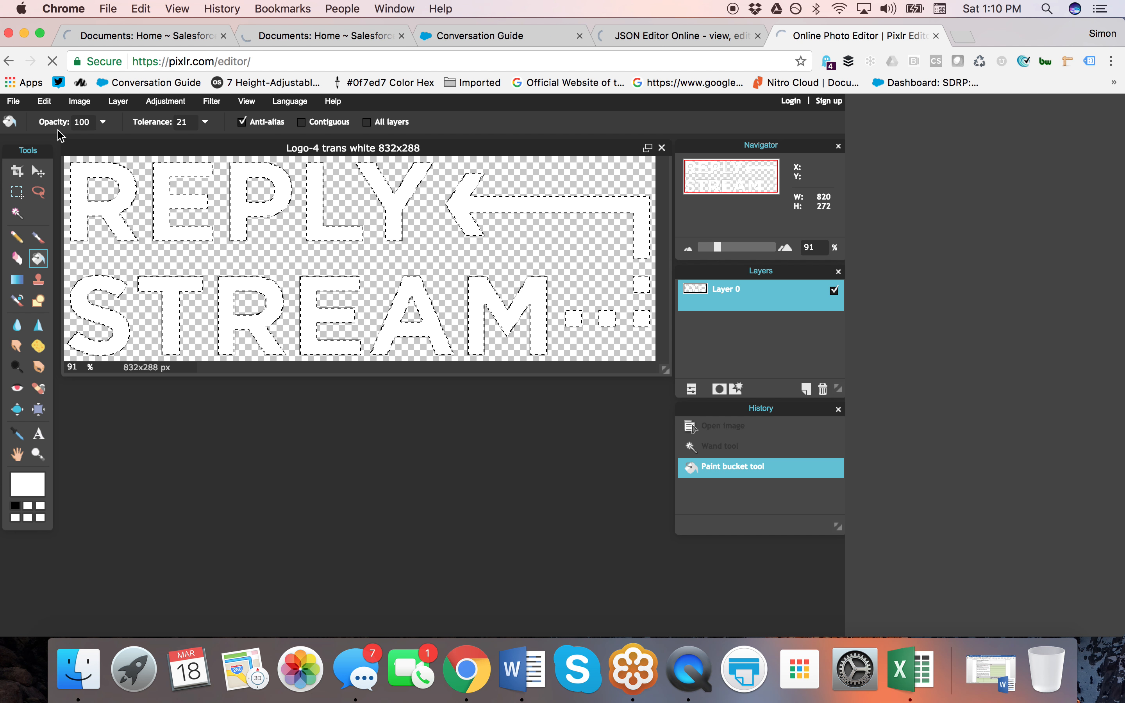
Deselect all and resize the image to 200 px wide (200x69) with proportions constrained.
click(45, 103)
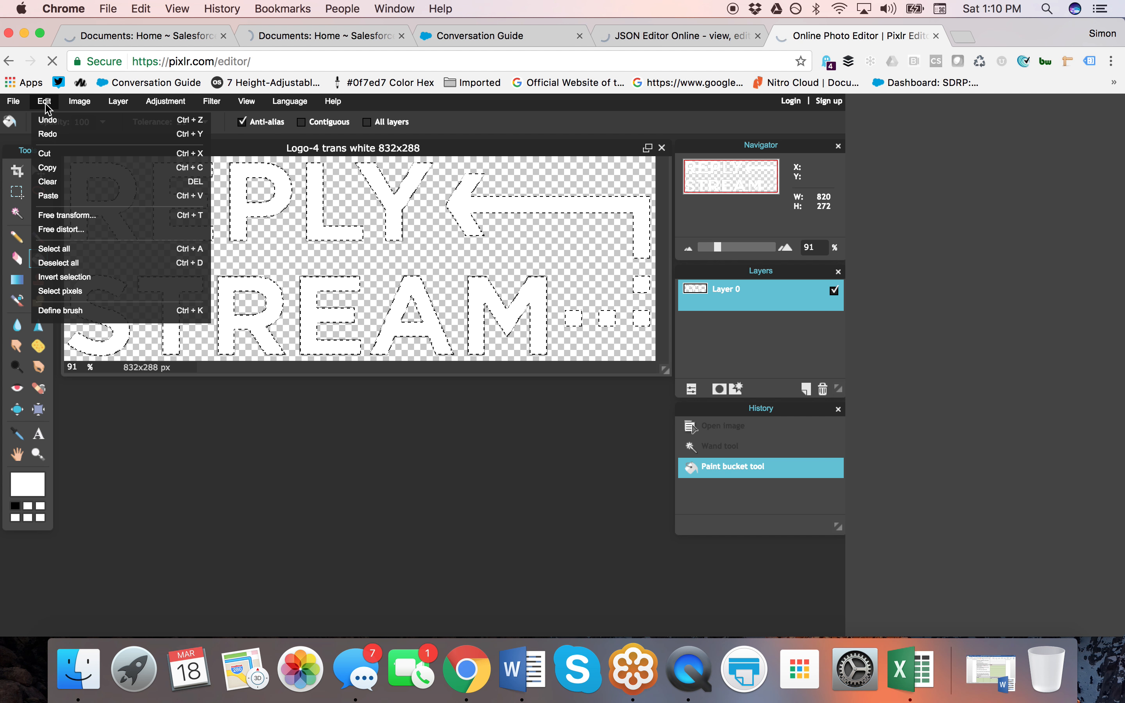
click(93, 116)
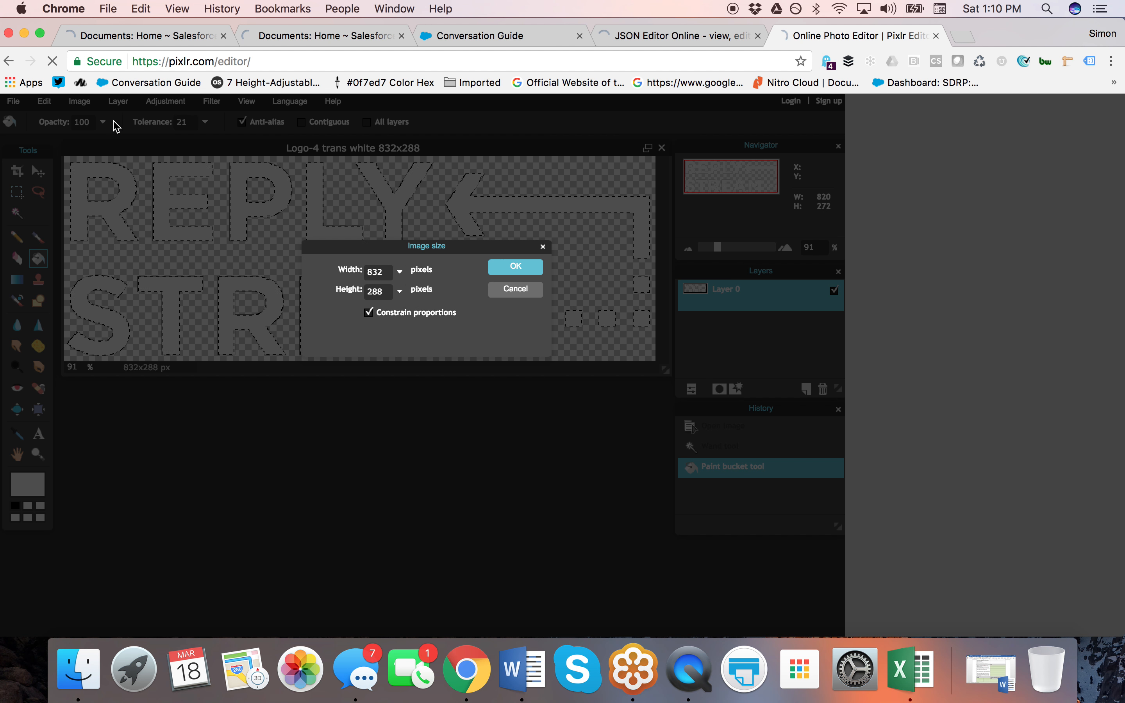
click(354, 273)
text(200)
click(516, 267)
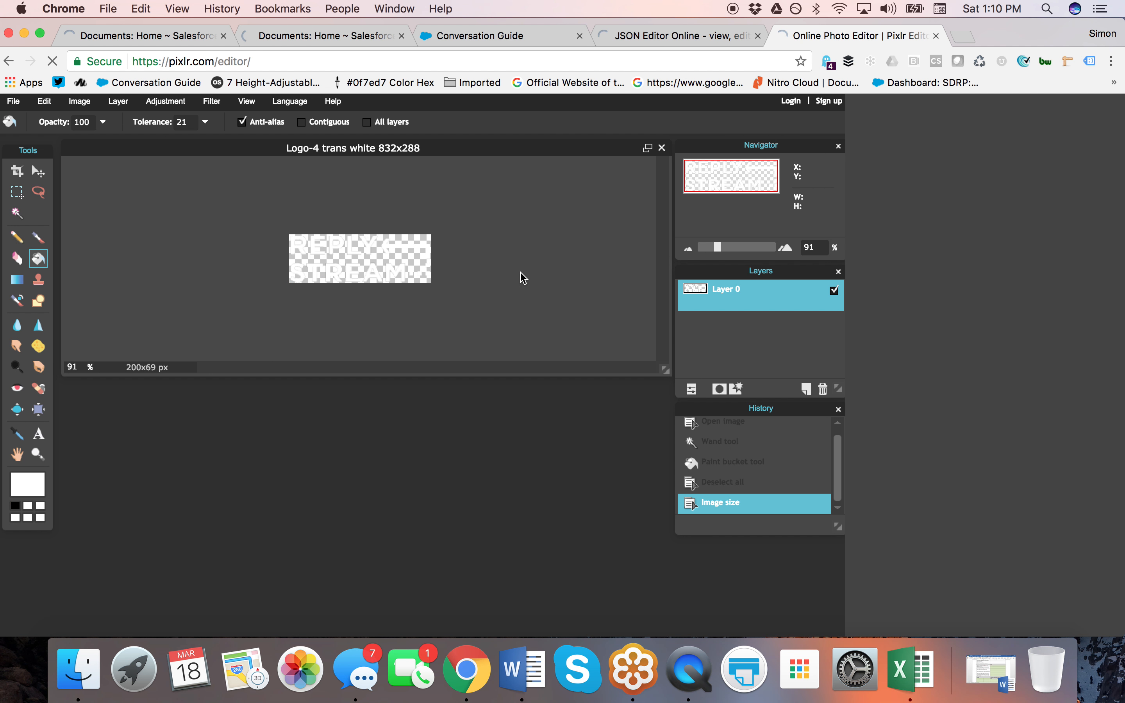
Save the resized logo as PNG 'Logo-4 trans white 200x69', then switch to QuickTime Player.
click(14, 102)
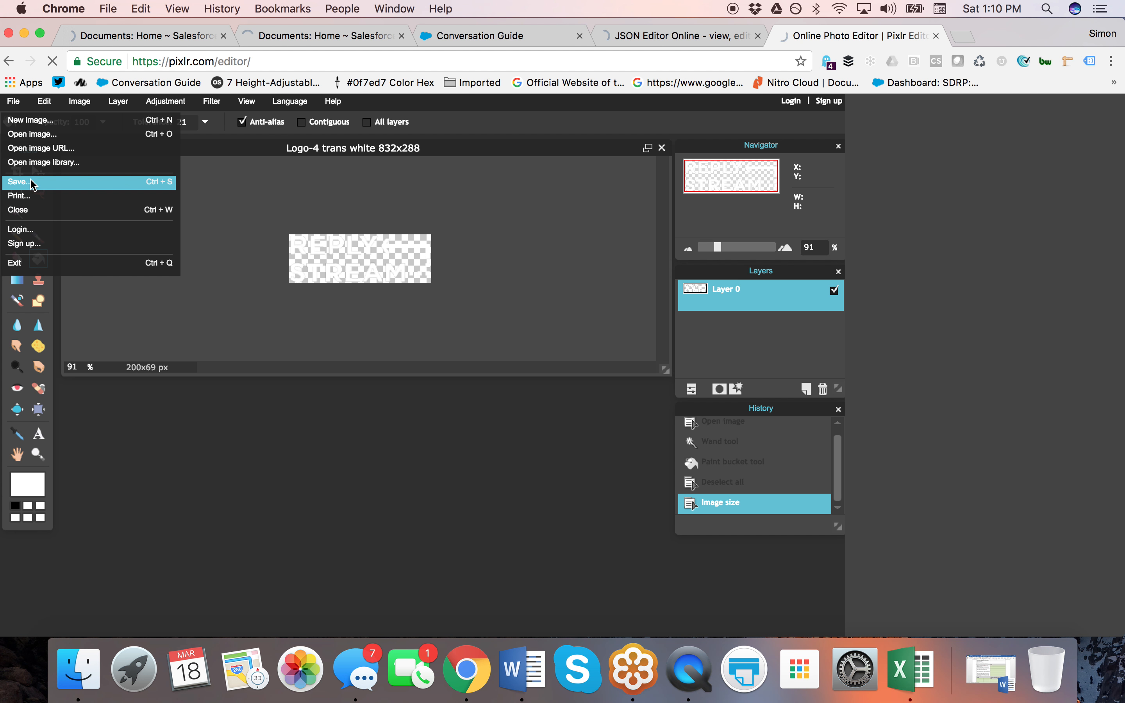
click(32, 182)
click(546, 277)
drag(546, 276, 670, 283)
text(200)
key(BackSpace)
key(BackSpace)
key(BackSpace)
key(BackSpace)
text(200)
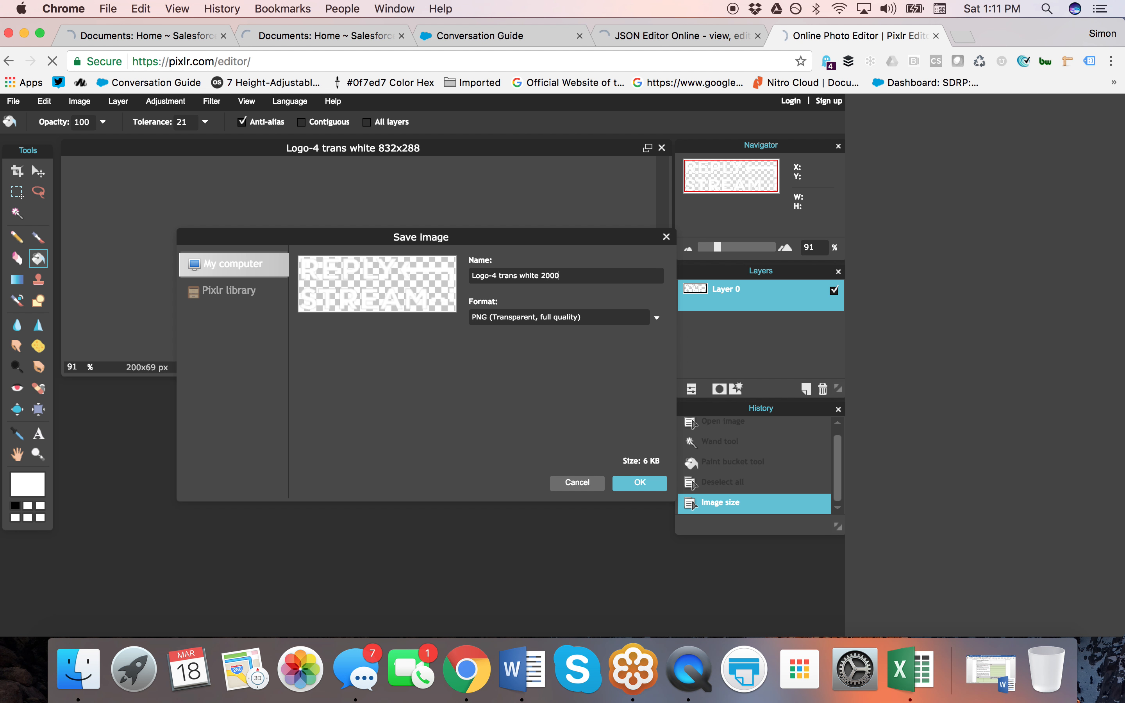
text(x69)
click(649, 488)
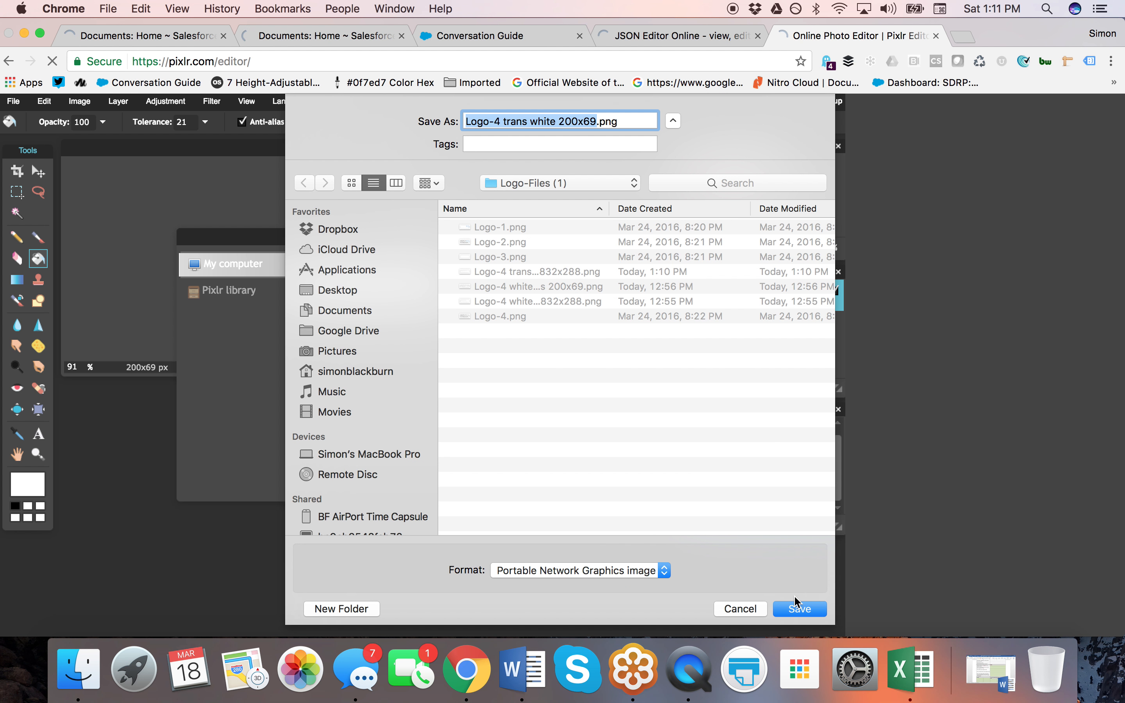
click(801, 609)
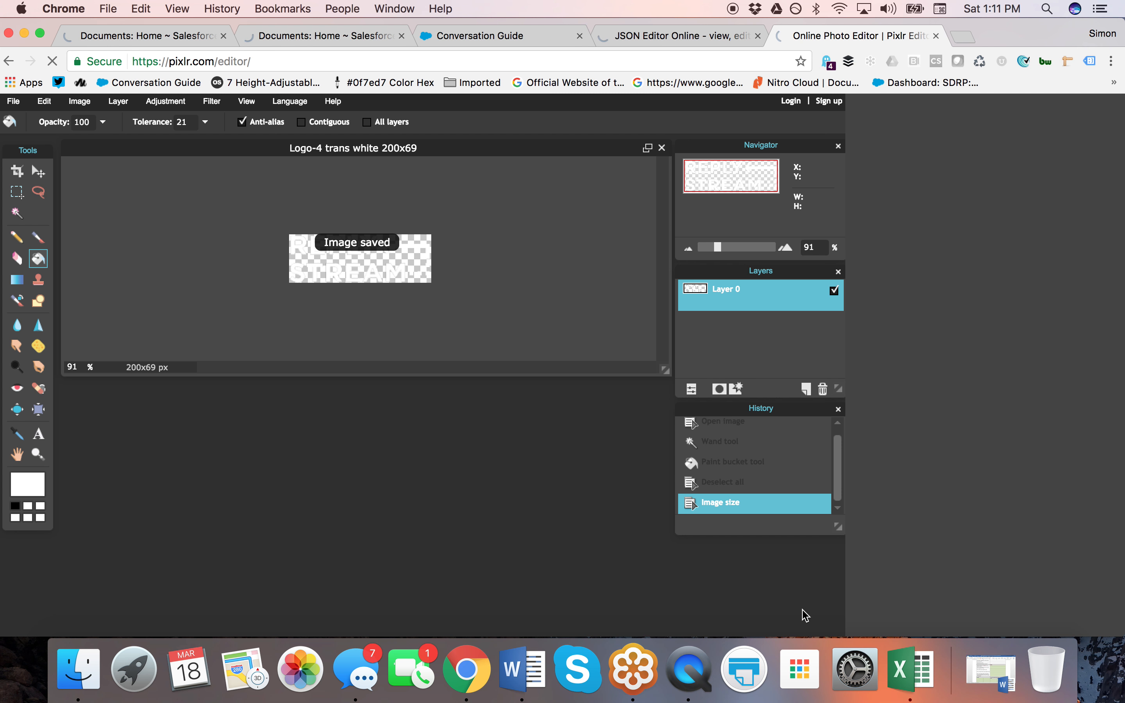
click(701, 684)
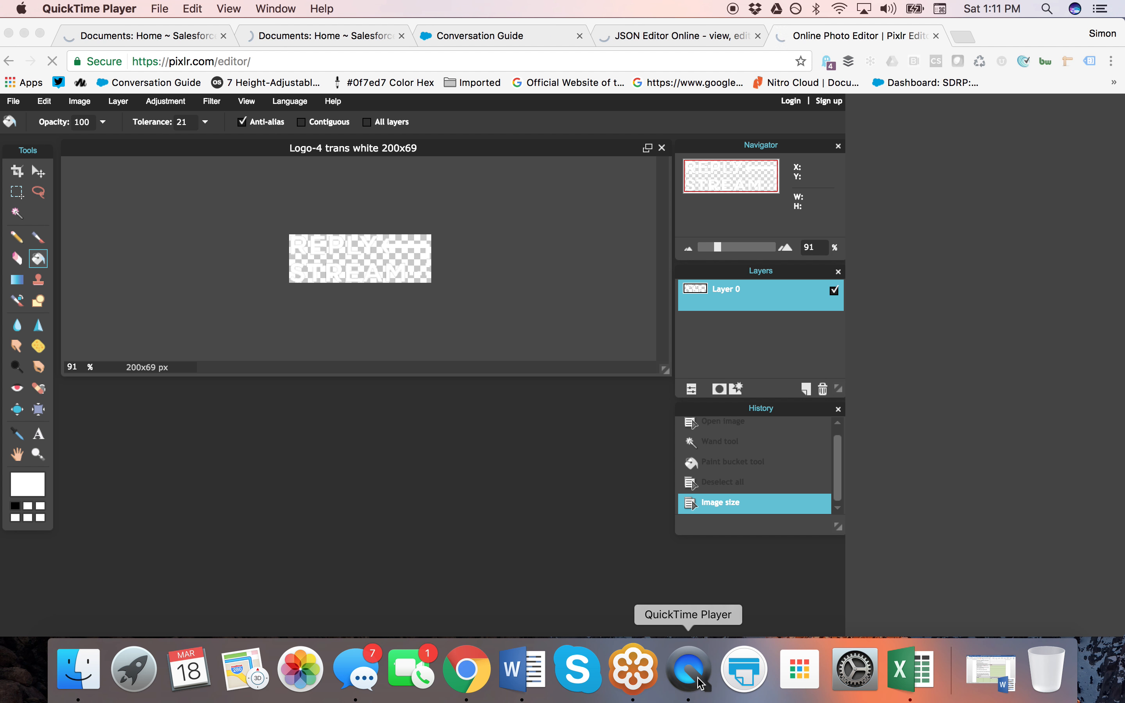